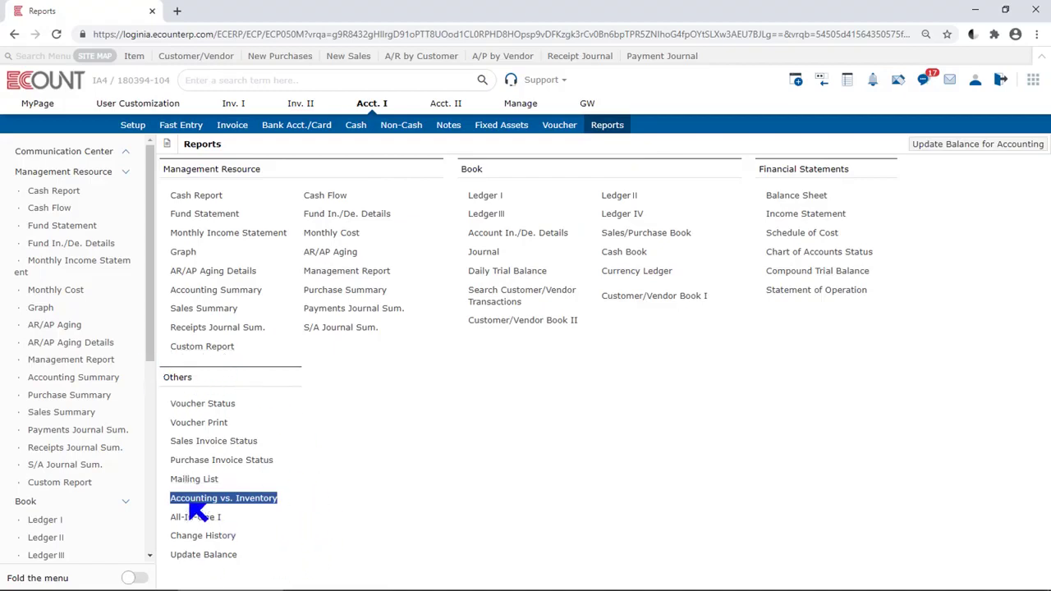
- Open the Accounting vs. Inventory report's search form and view the month calendar for its date range
left_click(255, 498)
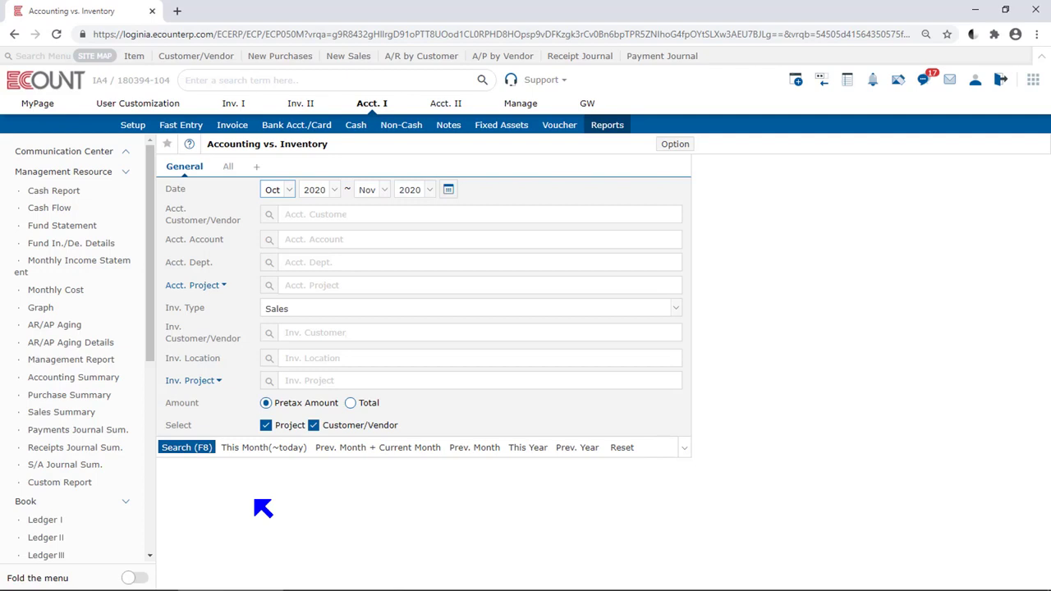
left_click(255, 500)
left_click(449, 191)
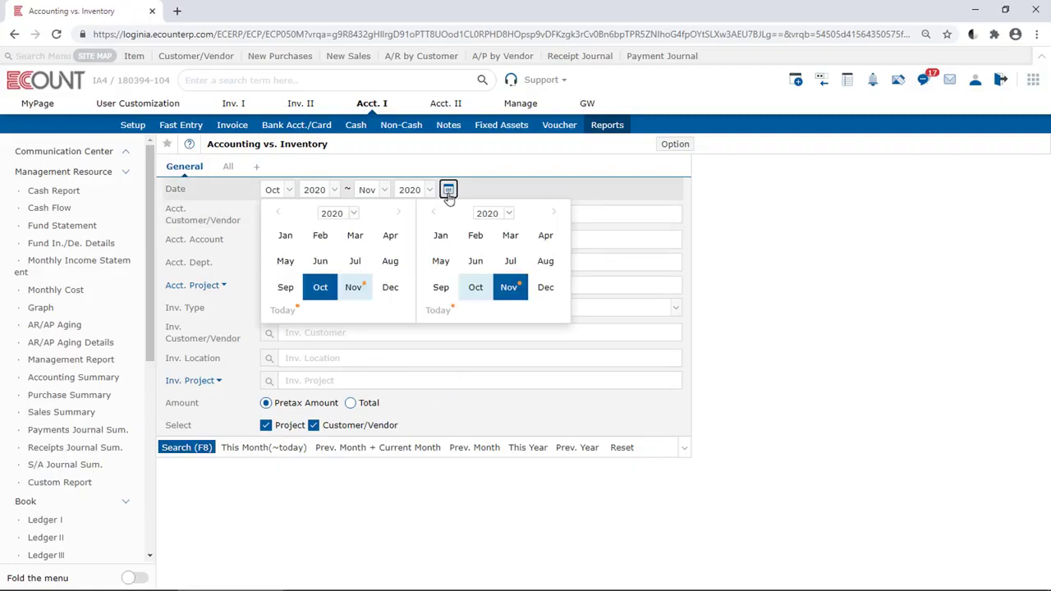
left_click(449, 191)
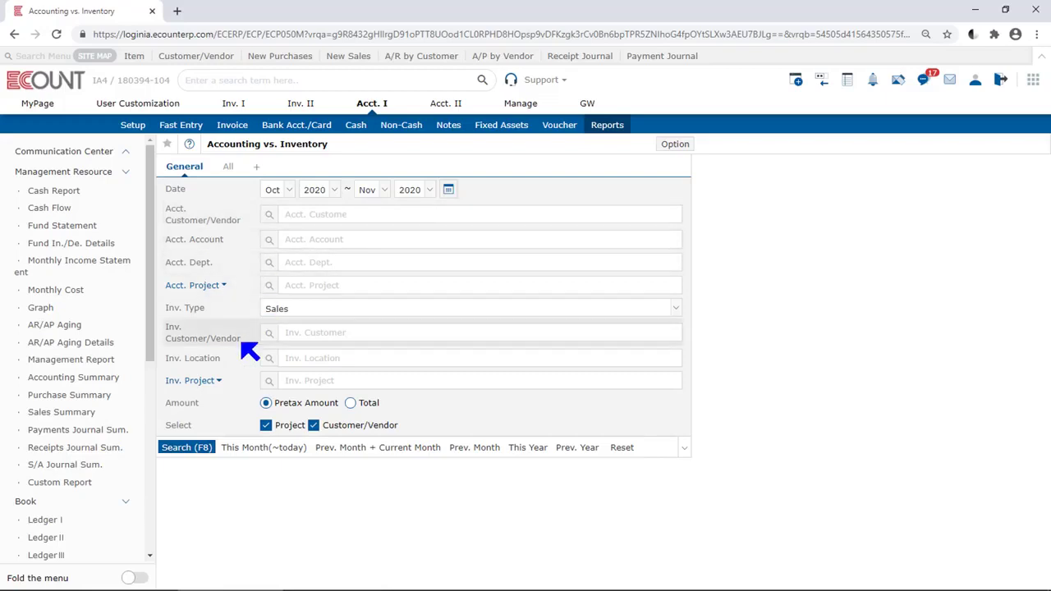
- Check which inventory types the report can be compared against
left_click(334, 215)
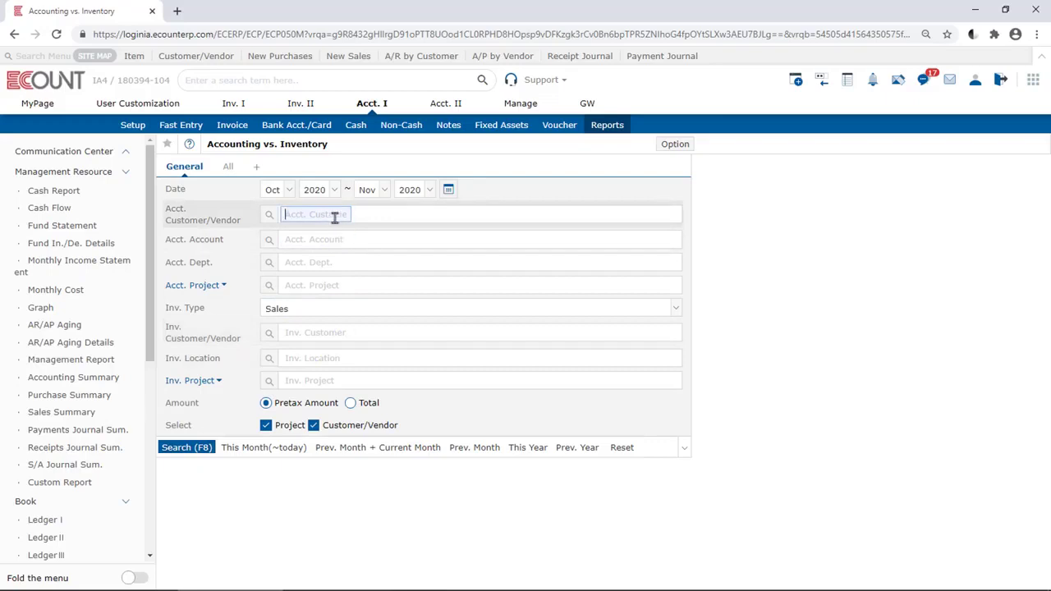
left_click(359, 315)
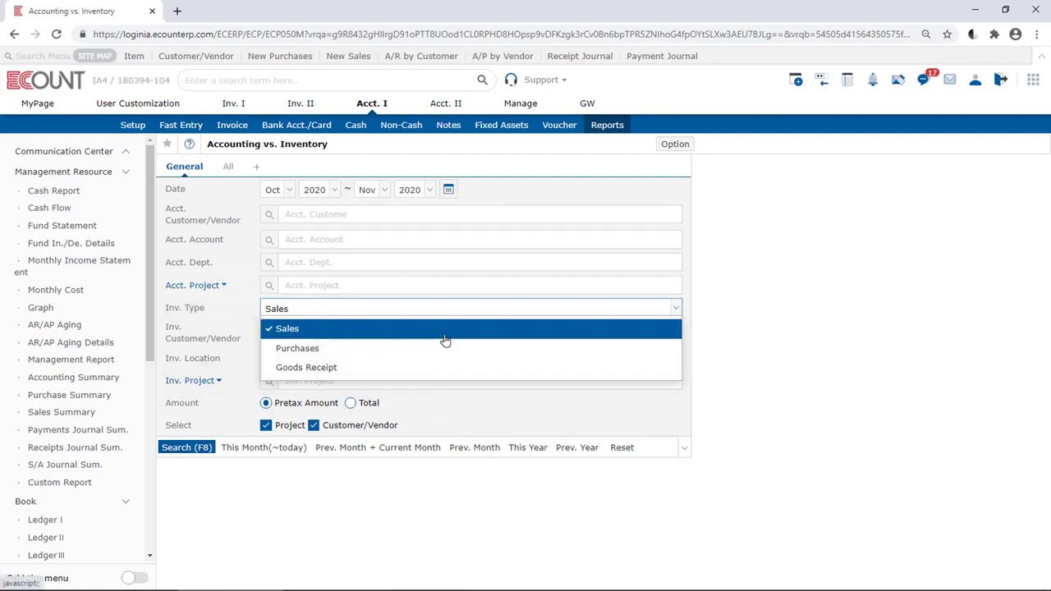
left_click(374, 335)
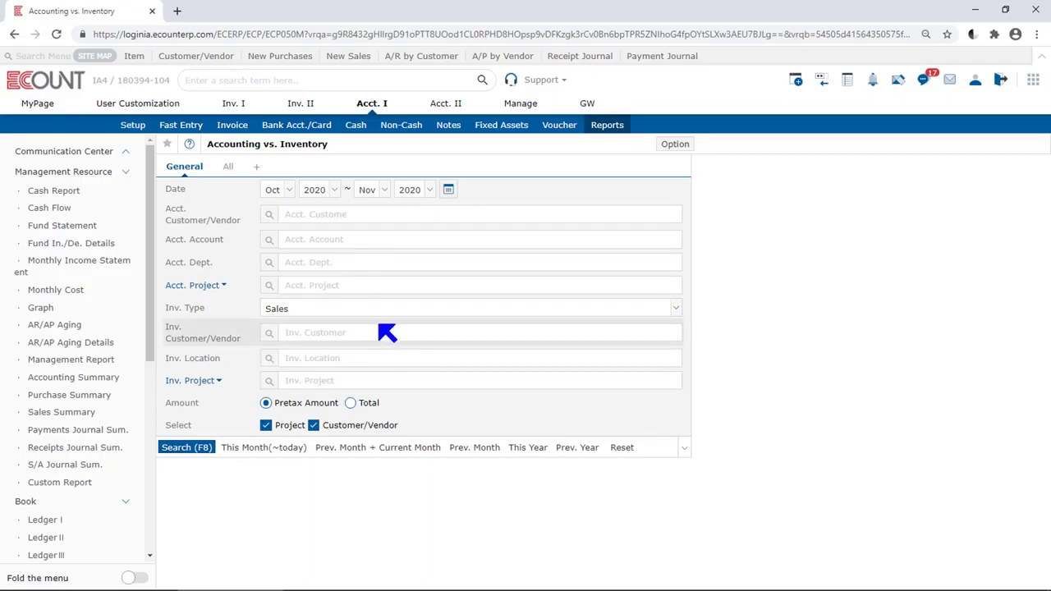
left_click(380, 319)
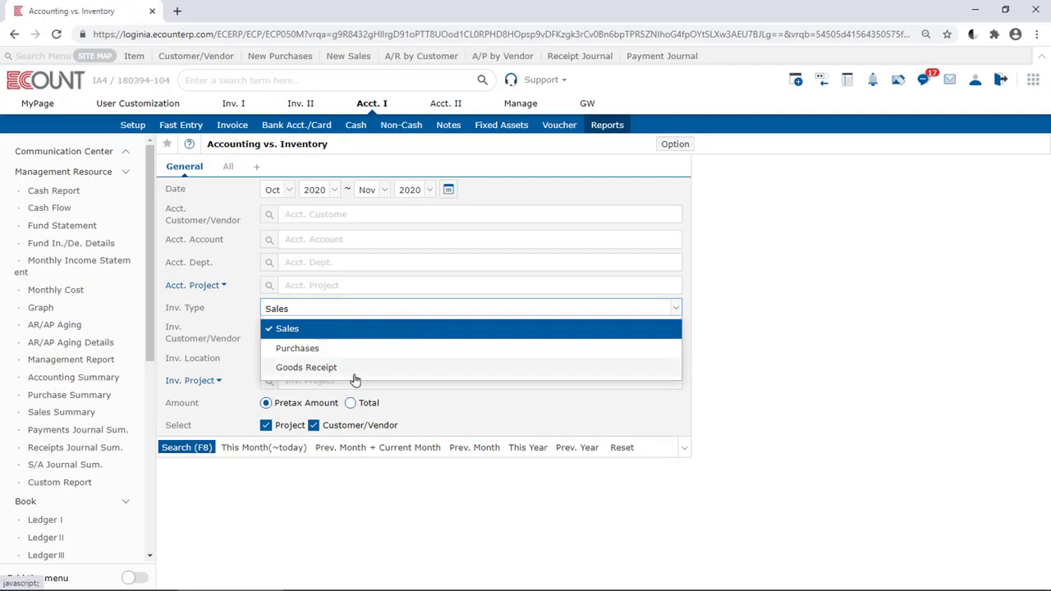
left_click(239, 401)
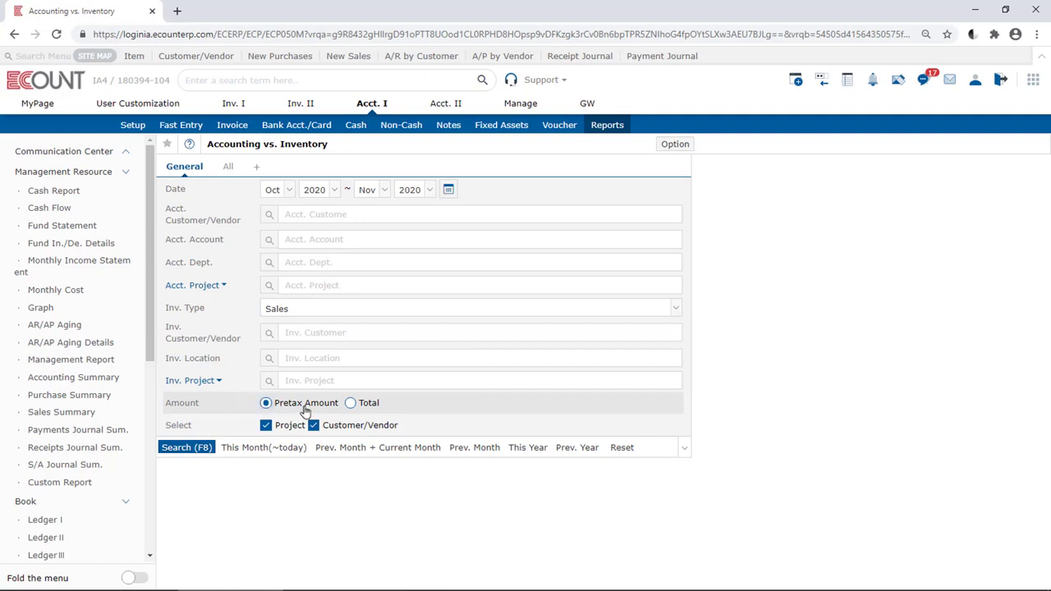
- Set the report's amount basis to Total and keep Sales as the inventory type
left_click(367, 408)
left_click(350, 310)
left_click(355, 333)
- Filter the accounting side by customer Cong Cafe and account 1089, Accounts Receivable
left_click(308, 217)
type("cong")
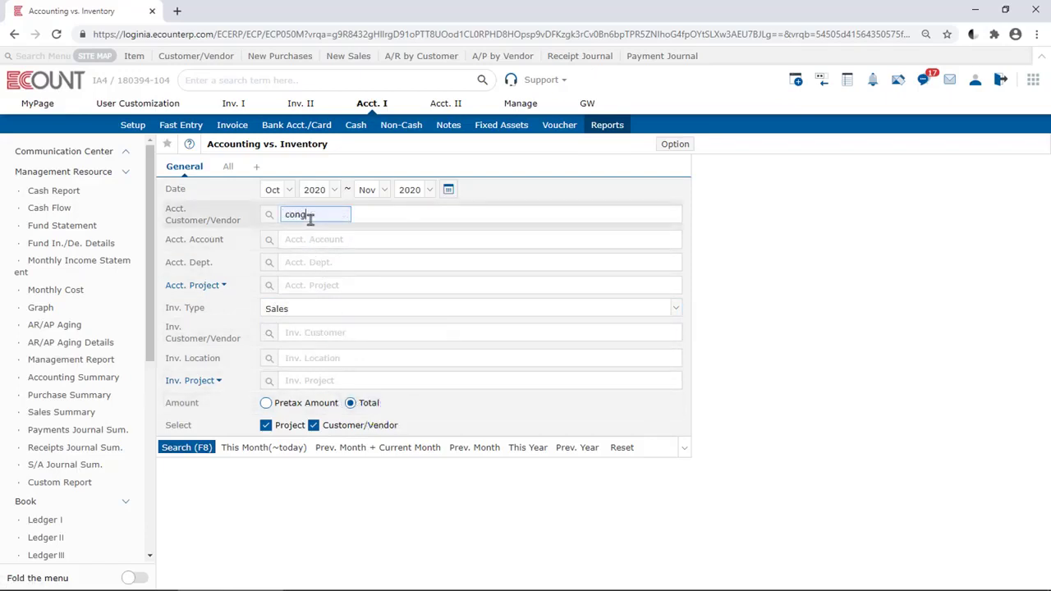
key("Return")
left_click(306, 239)
type("1")
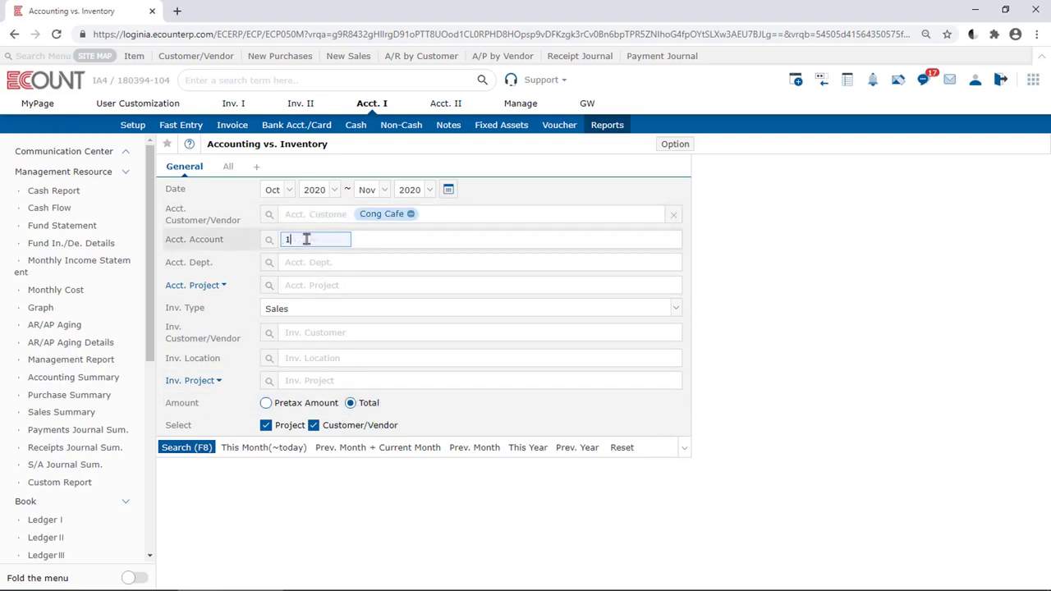
type("089")
key("Return")
- Set the inventory customer/vendor to Cong Cafe and run the report search
left_click(323, 330)
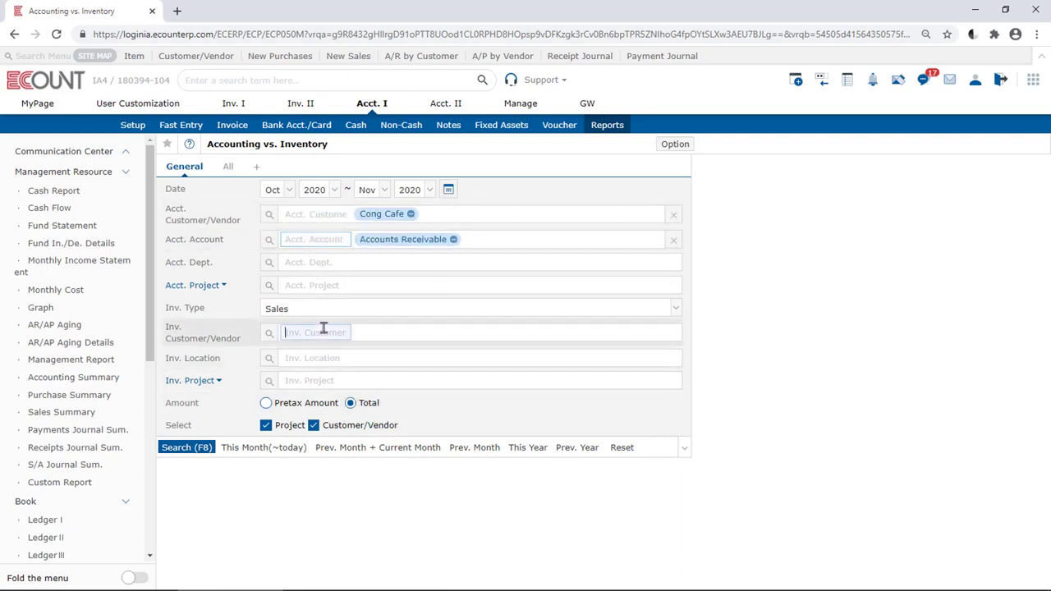
type("cong")
key("Return")
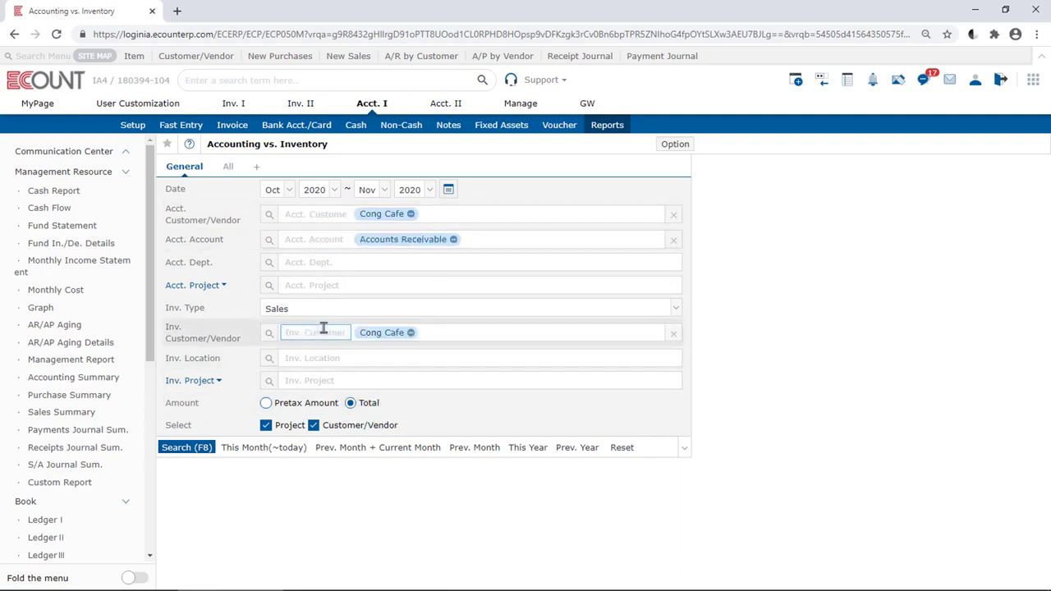
key("F8")
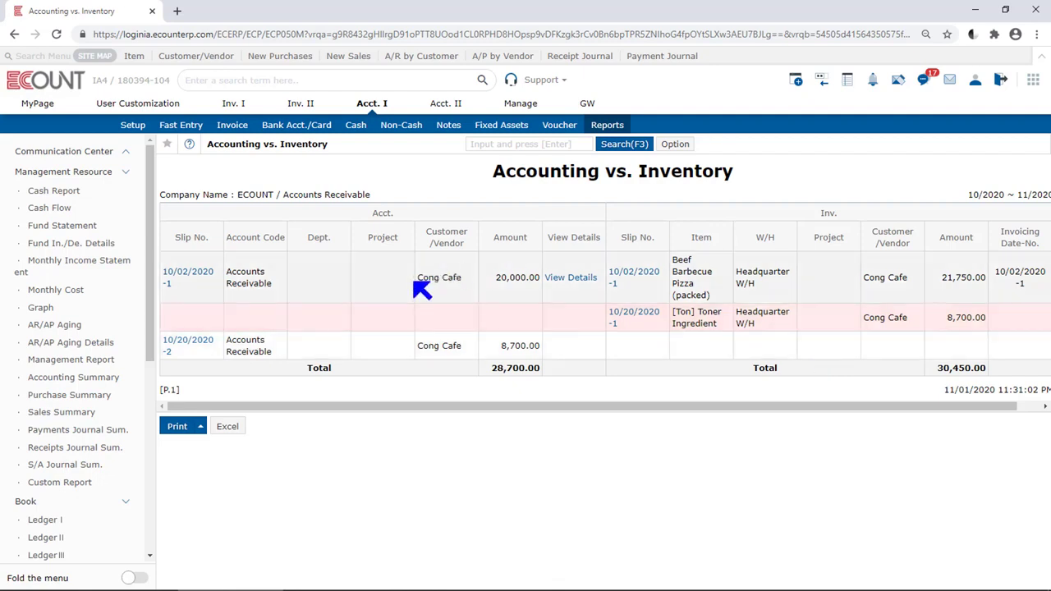
- Compare the accounting amounts with the inventory amounts for the matched 10/02/2020 slips and the unmatched 10/20/2020 slips
left_click_drag(493, 279, 549, 280)
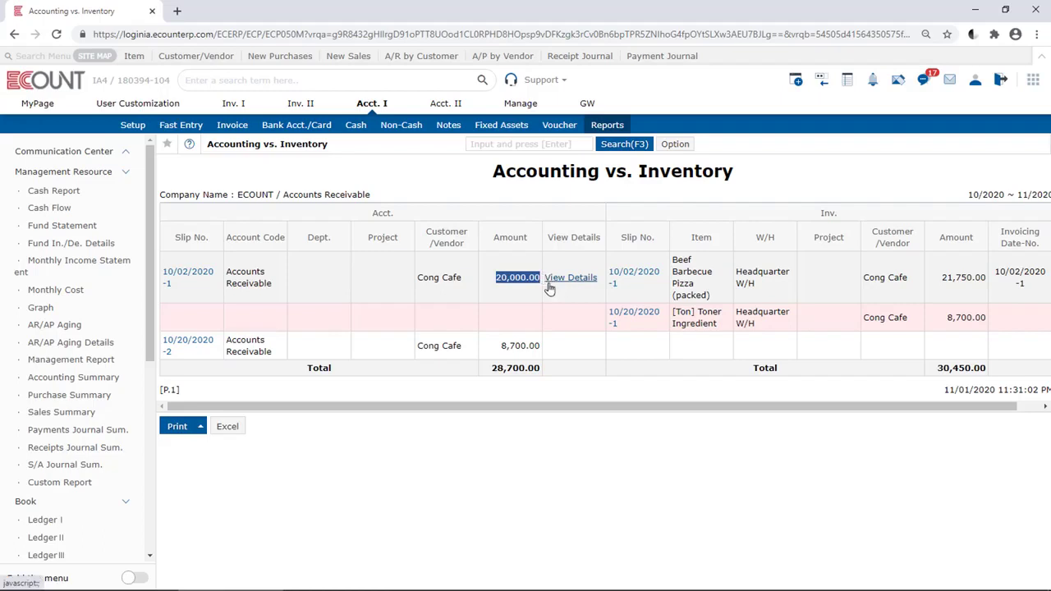
left_click(931, 277)
left_click_drag(931, 279, 996, 281)
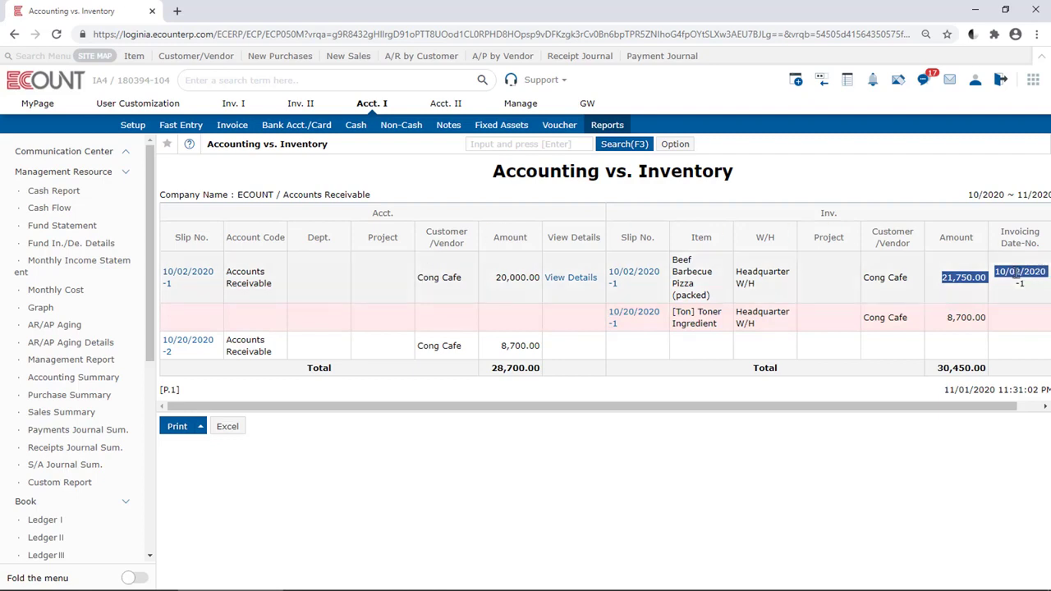
left_click(536, 300)
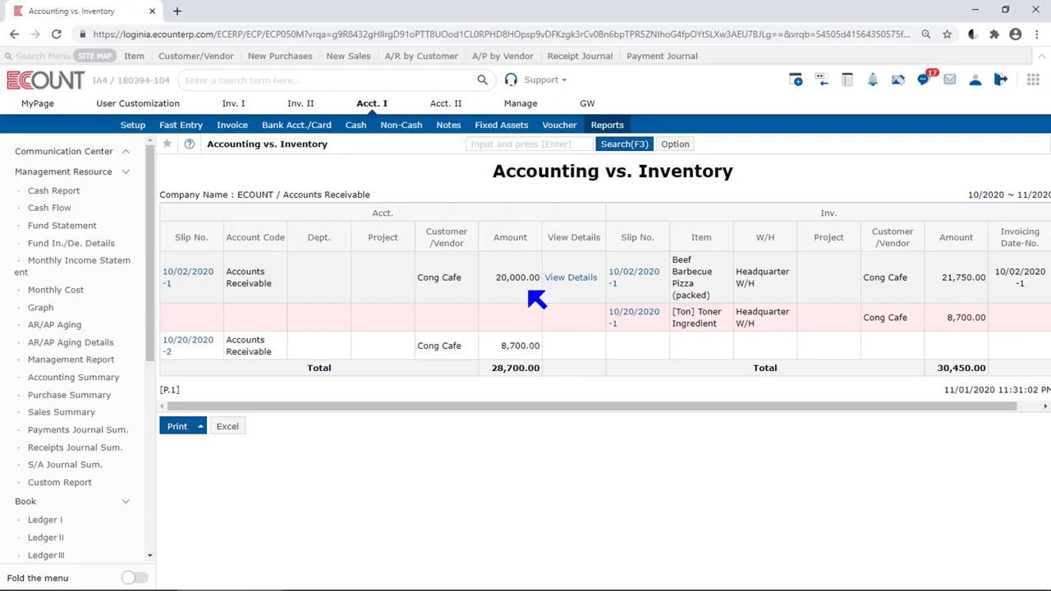
left_click_drag(495, 277, 542, 279)
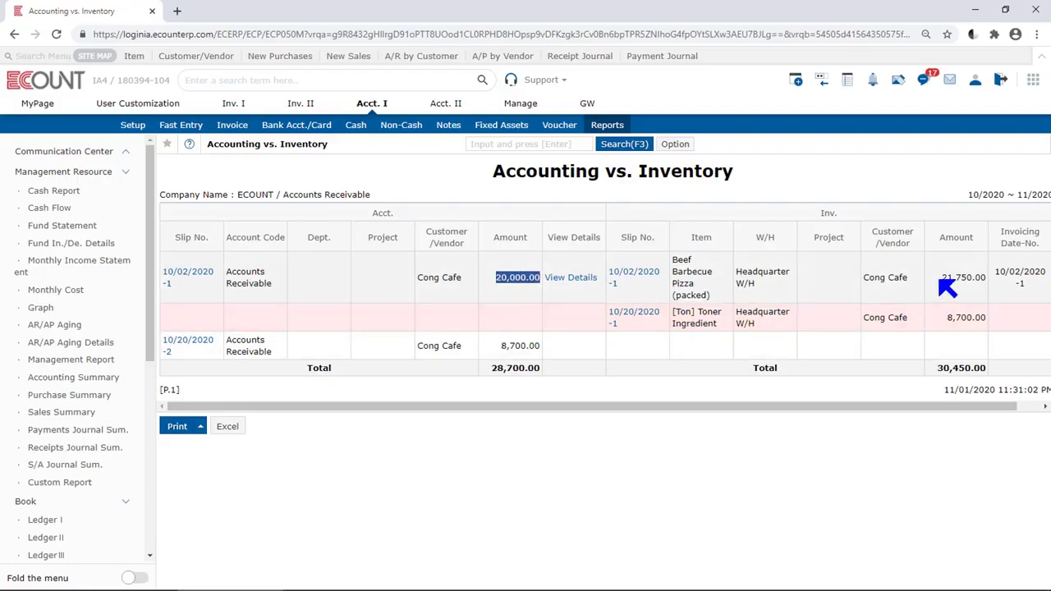
left_click_drag(941, 277, 1011, 285)
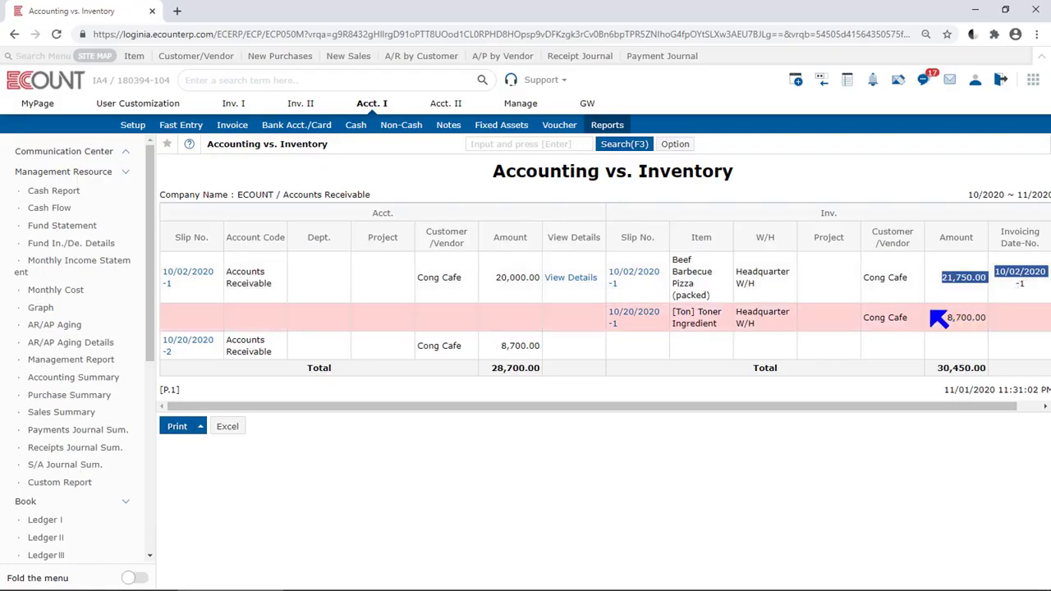
left_click(835, 323)
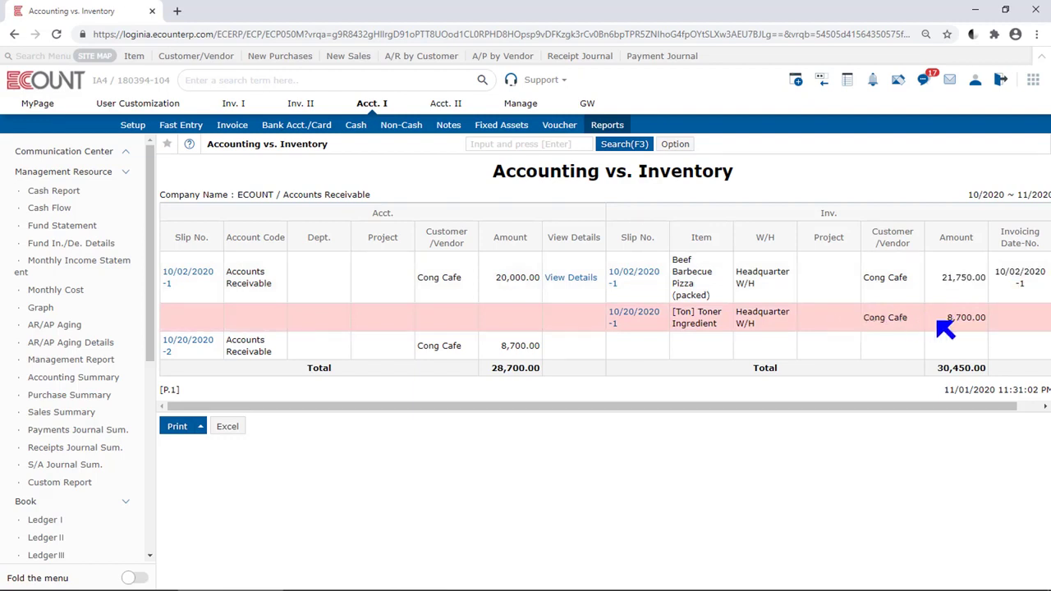
left_click_drag(944, 322, 1002, 328)
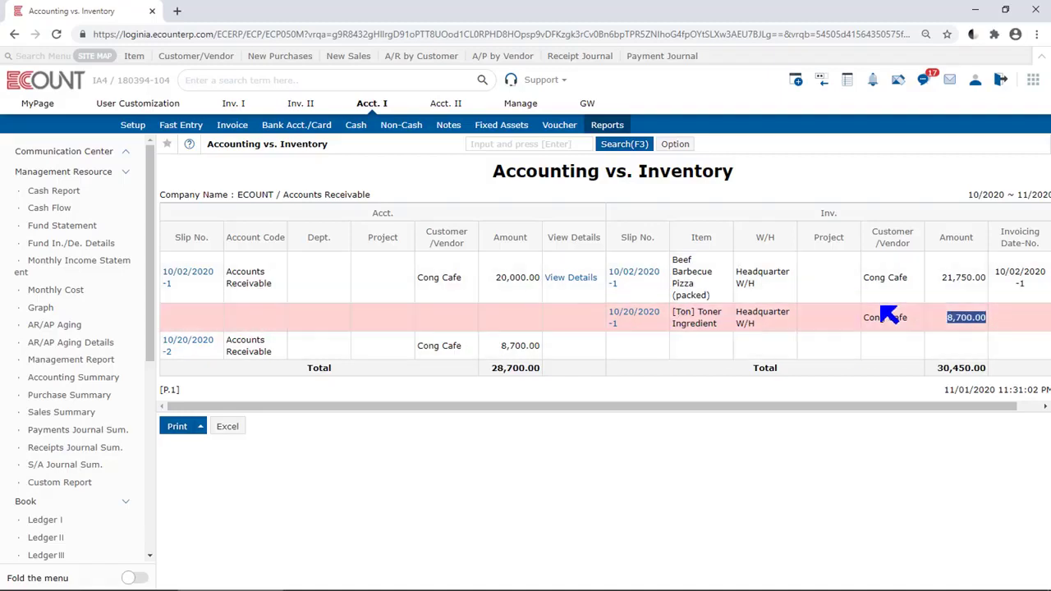
left_click(380, 346)
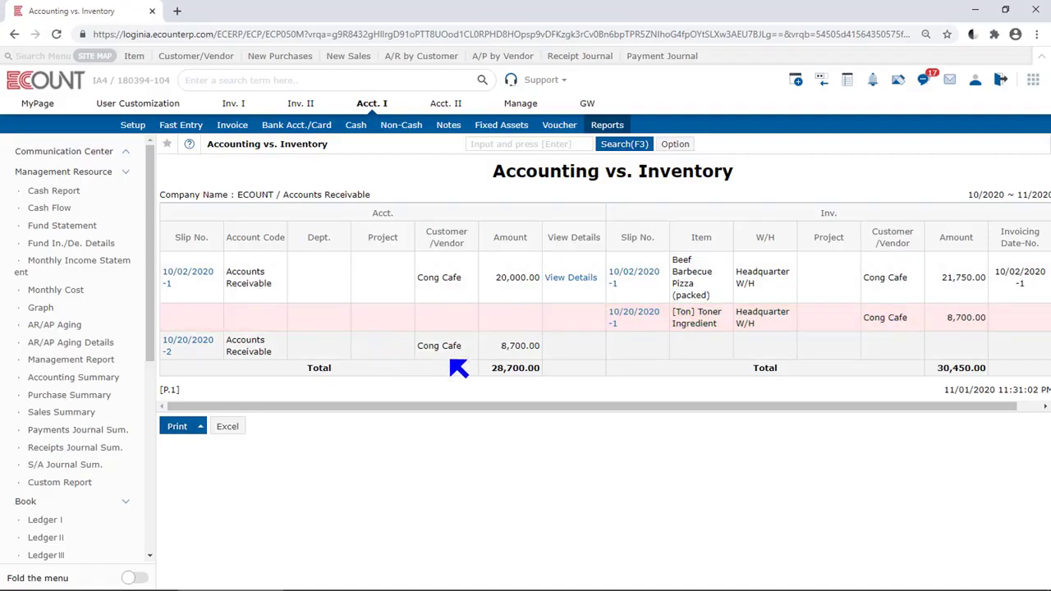
left_click_drag(496, 350, 563, 352)
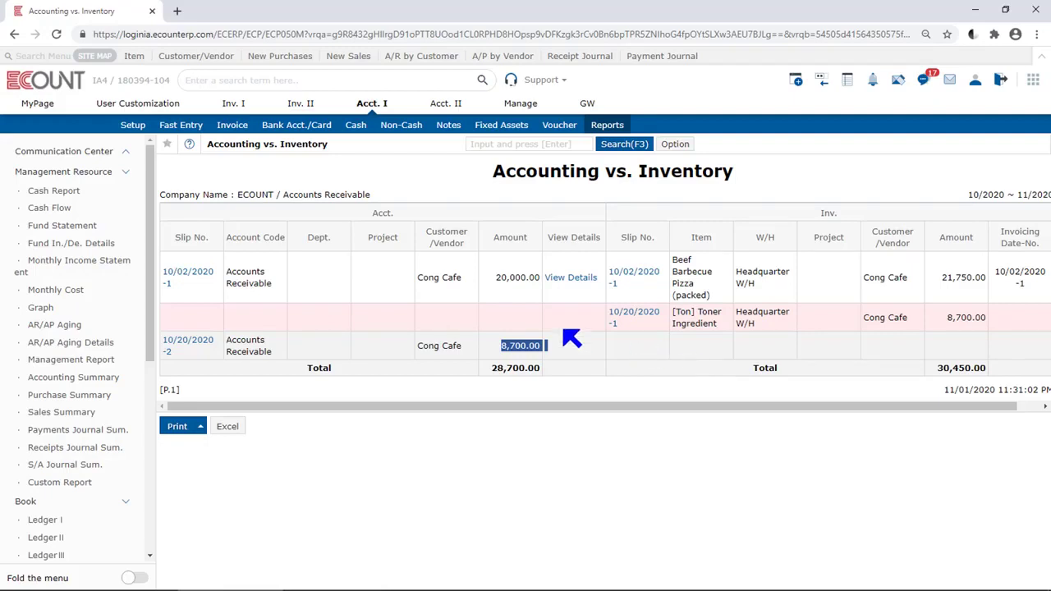
- Open the 10/20/2020-2 sales invoice and list the uninvoiced inventory slips available to link with it
left_click(204, 345)
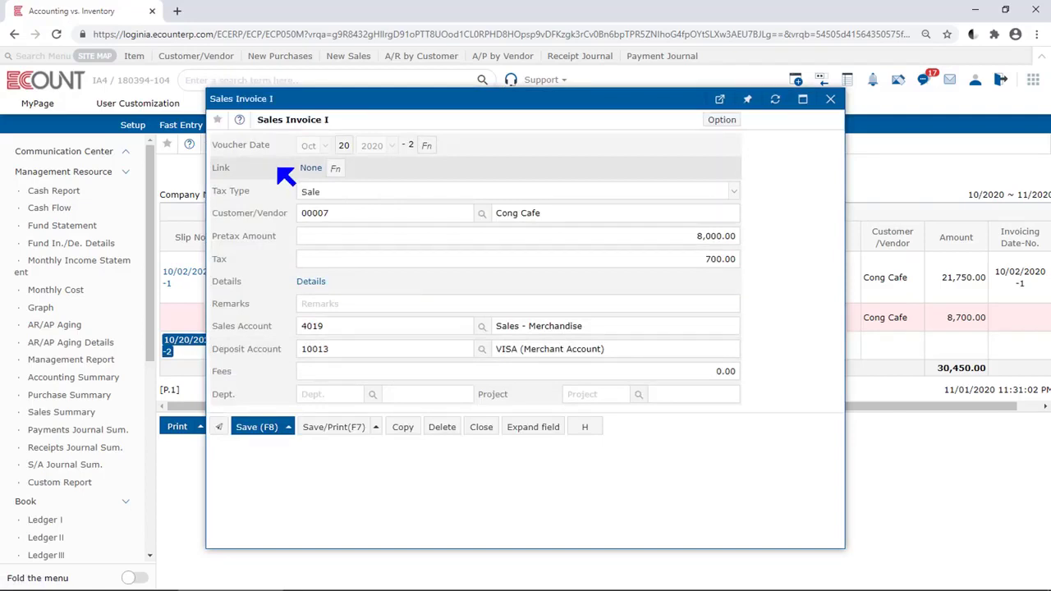
left_click(333, 170)
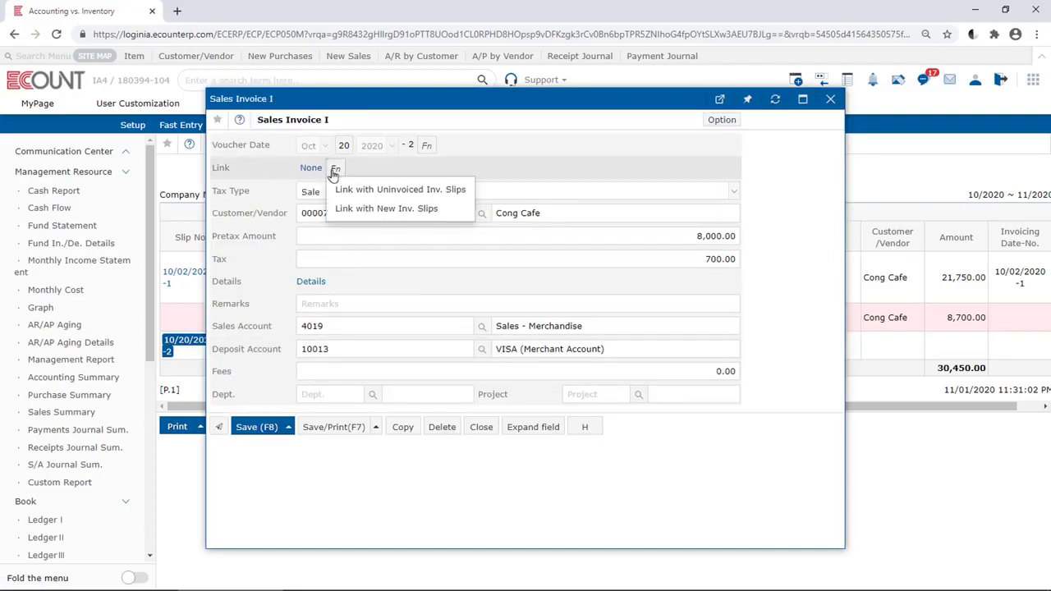
left_click(472, 201)
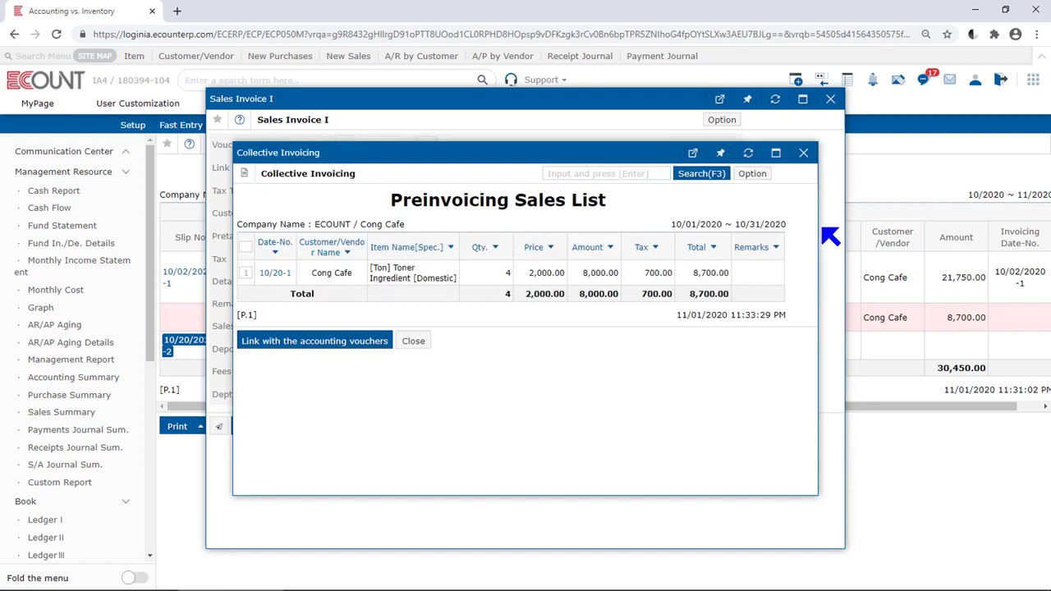
- Review the date range of the preinvoicing sales list and rerun its search for Cong Cafe from 10/01/2020 to 10/31/2020
left_click_drag(801, 227, 672, 230)
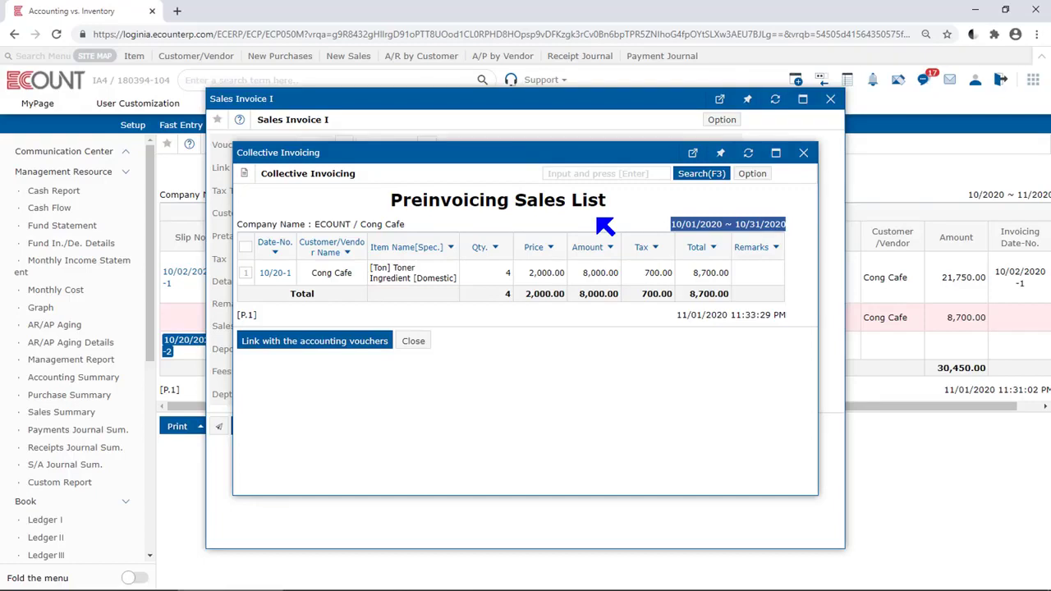
left_click(698, 175)
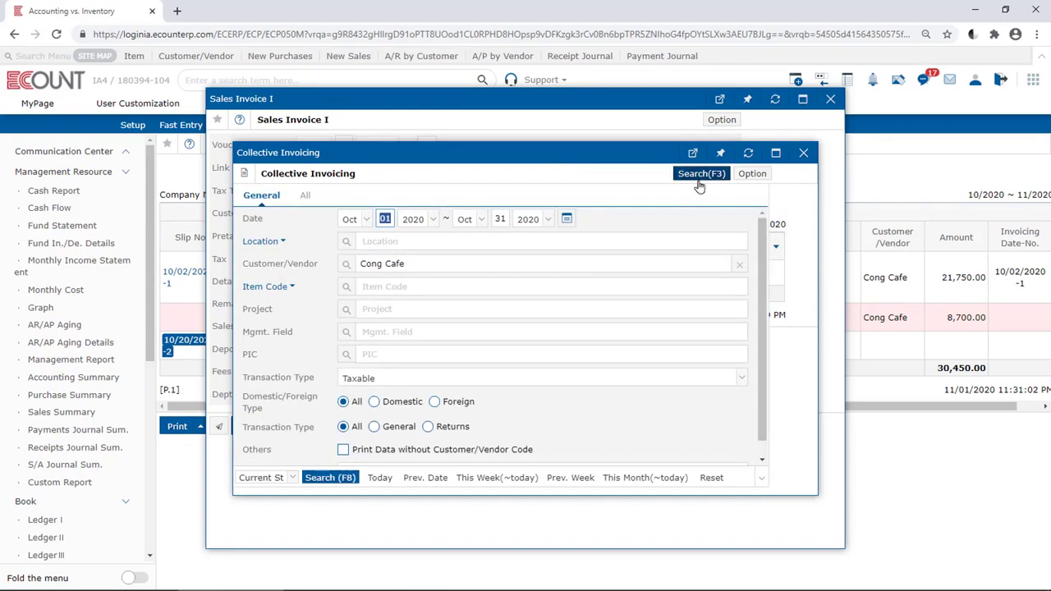
left_click(567, 218)
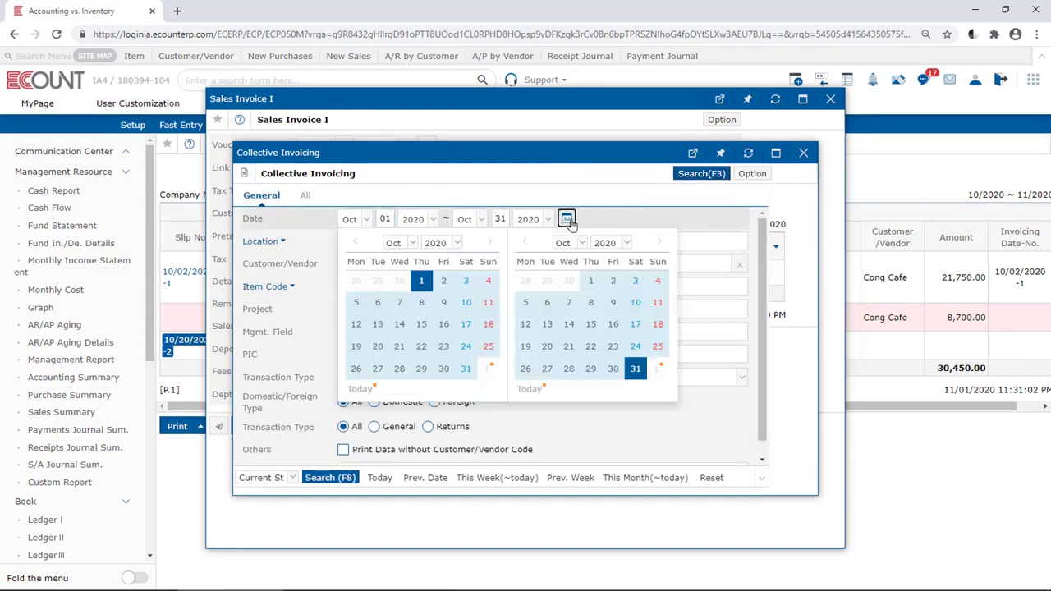
left_click(566, 220)
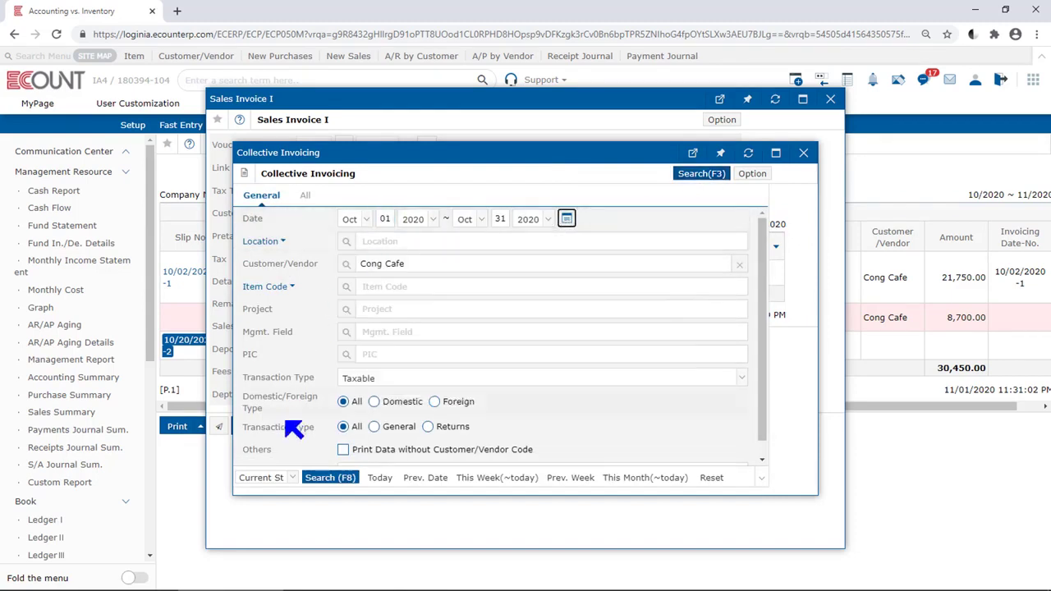
left_click(322, 478)
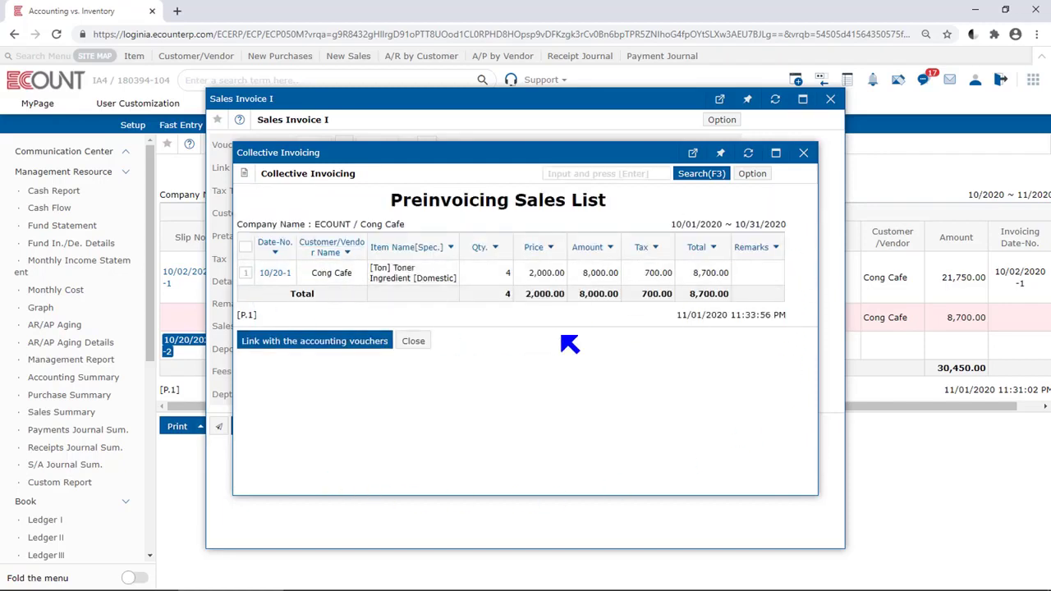
- Select the 10/20-1 Toner Ingredient sales slip and link it with the accounting voucher
left_click(245, 273)
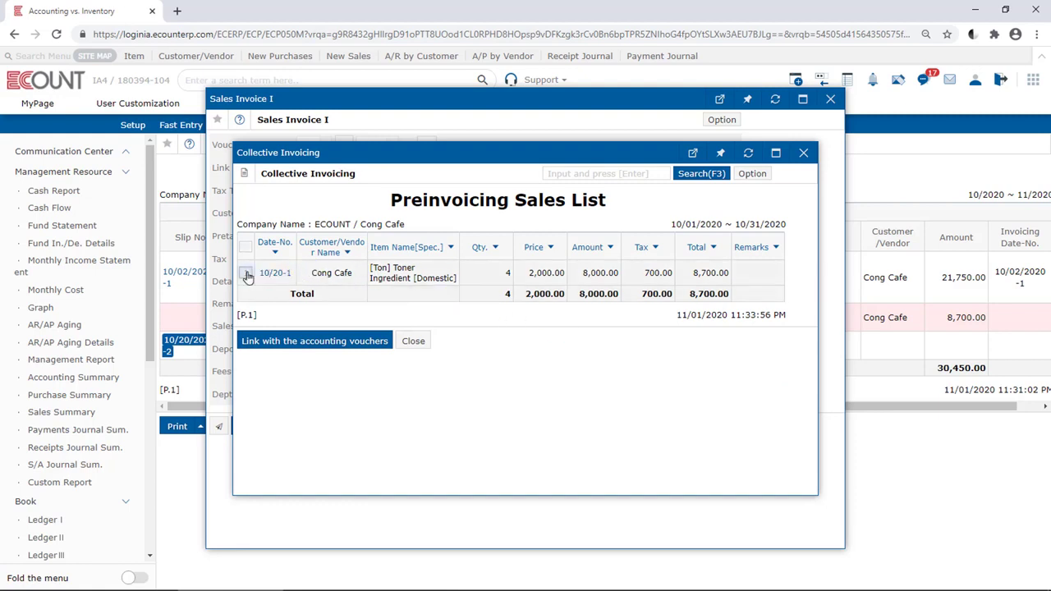
left_click(365, 345)
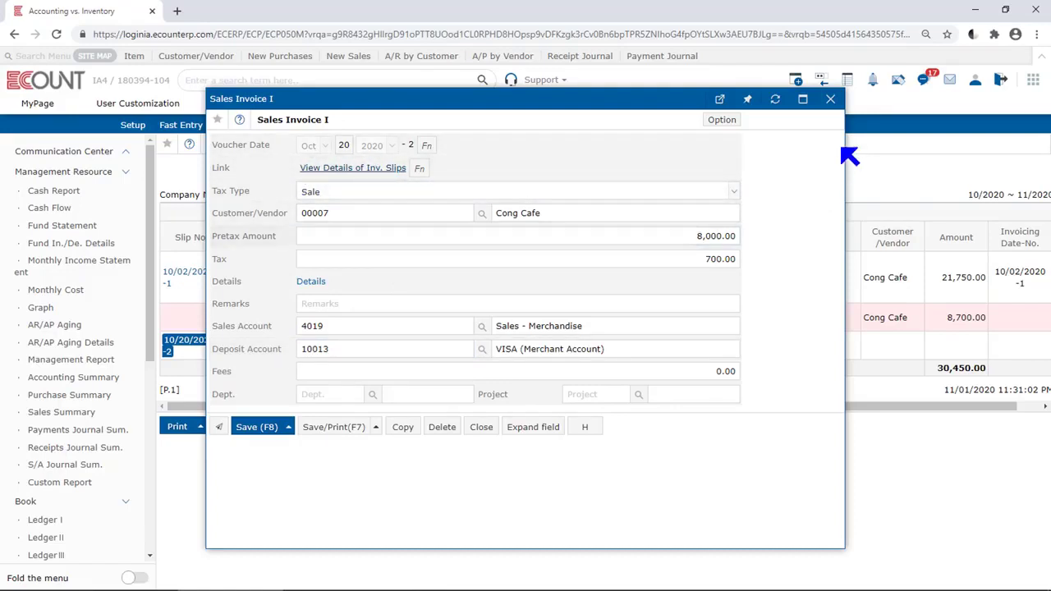
- Close the sales invoice and rerun the Accounting vs. Inventory report with the same search conditions
left_click(831, 99)
left_click(628, 148)
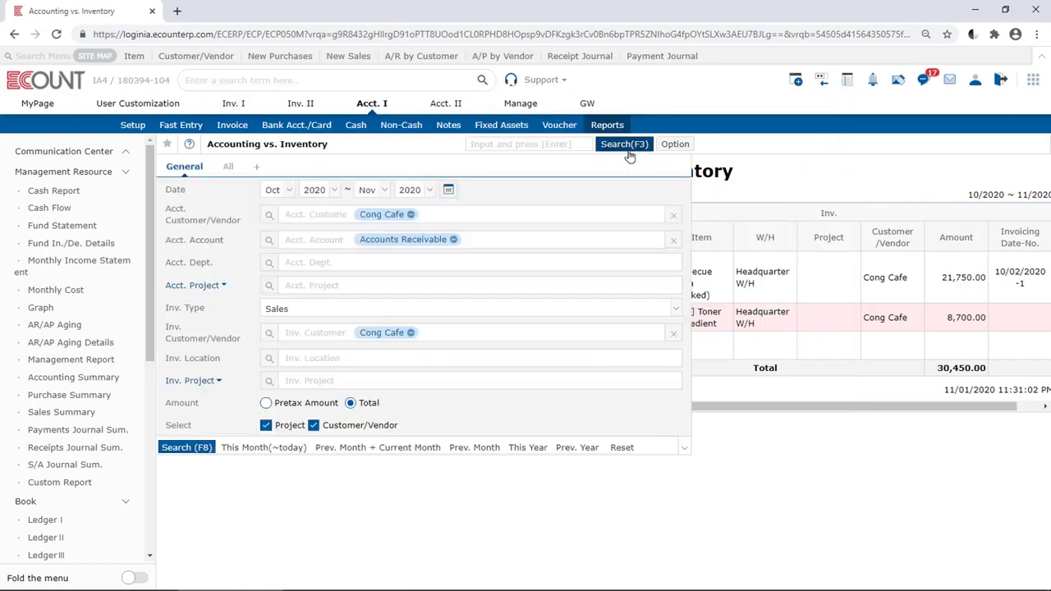
left_click(177, 448)
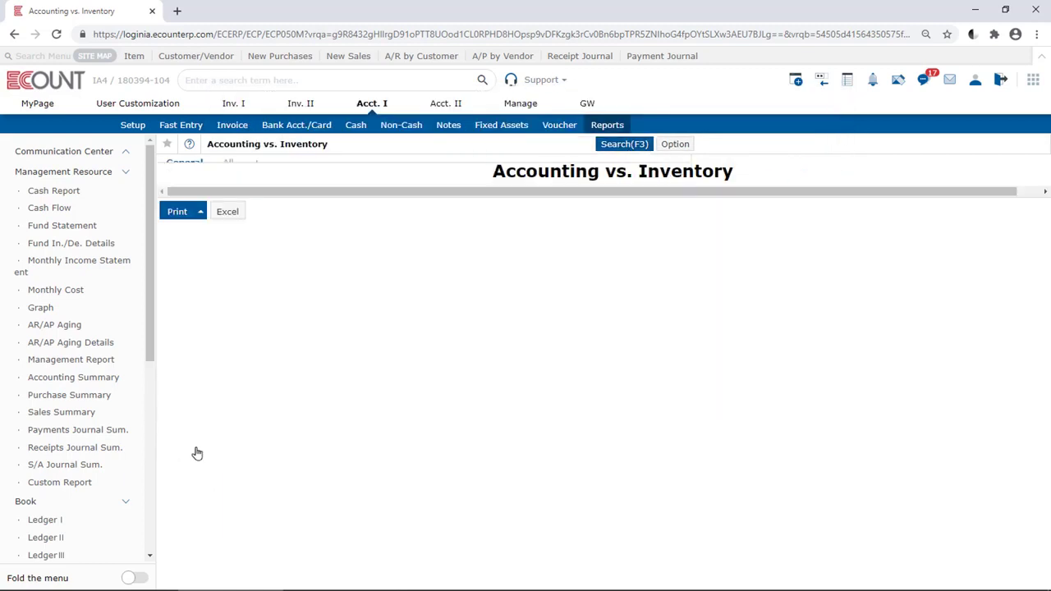